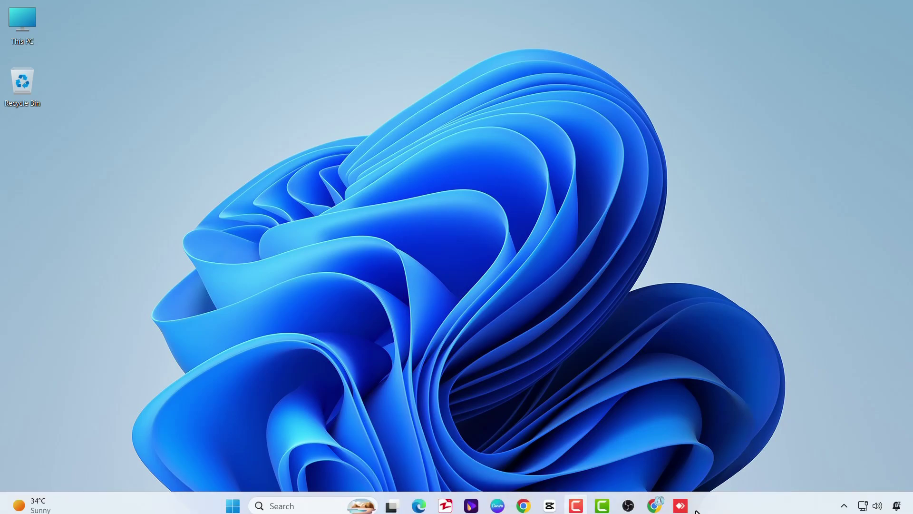
Step: Bring up the AnyDesk window from its taskbar icon
{"action": "left_click", "coordinate": [685, 501]}
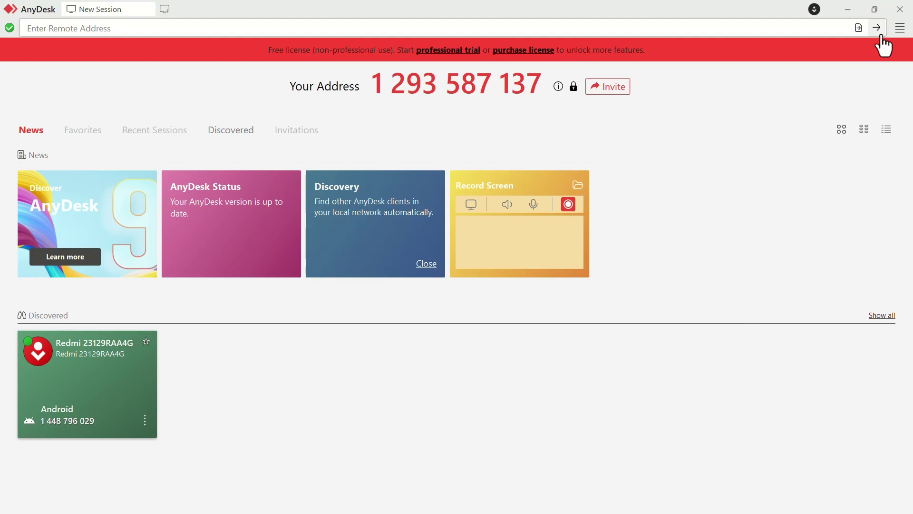
Step: Open AnyDesk Settings from the main menu and go to the Access section
{"action": "left_click", "coordinate": [900, 29]}
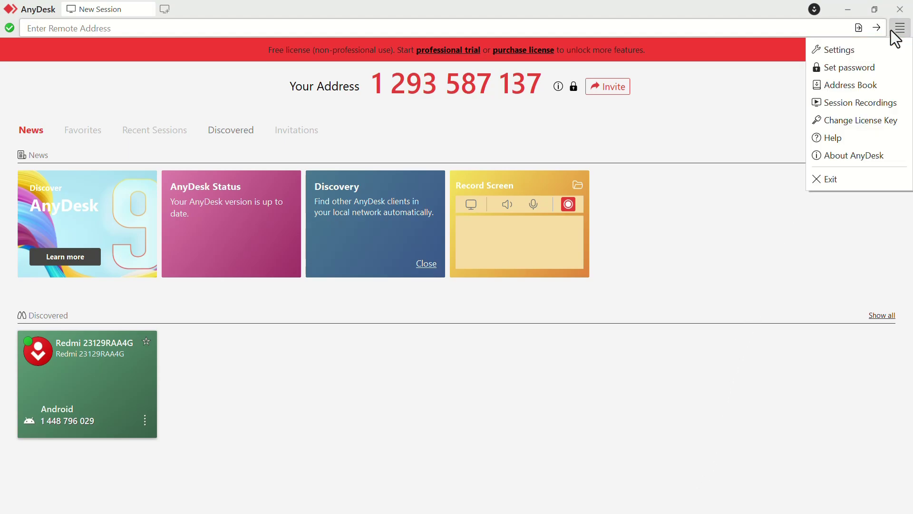
{"action": "left_click", "coordinate": [861, 51]}
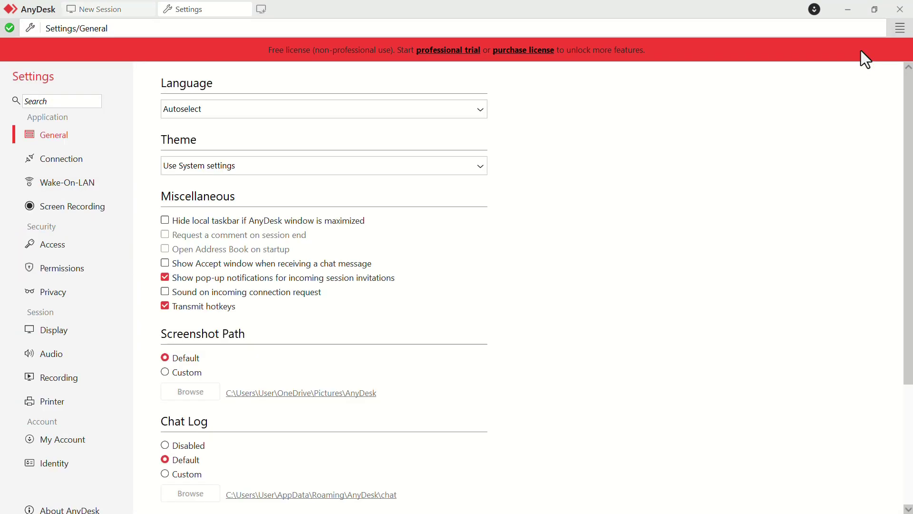
{"action": "left_click", "coordinate": [79, 242]}
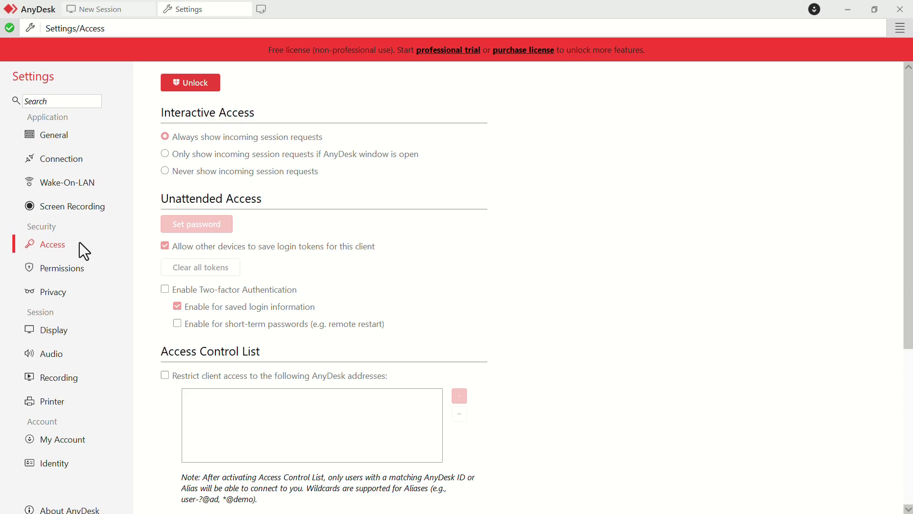
Step: Unlock access settings, set and confirm an unattended password, and choose the Full Access profile
{"action": "left_click", "coordinate": [176, 80]}
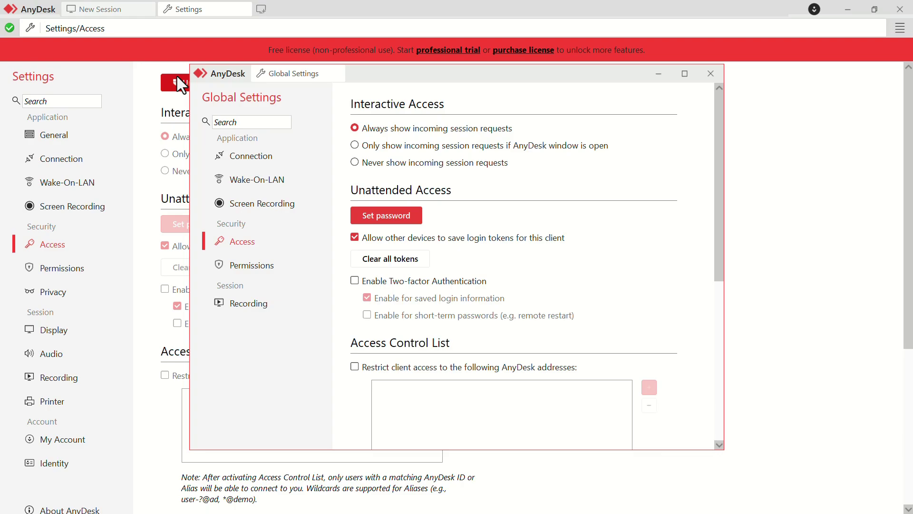
{"action": "left_click", "coordinate": [376, 218]}
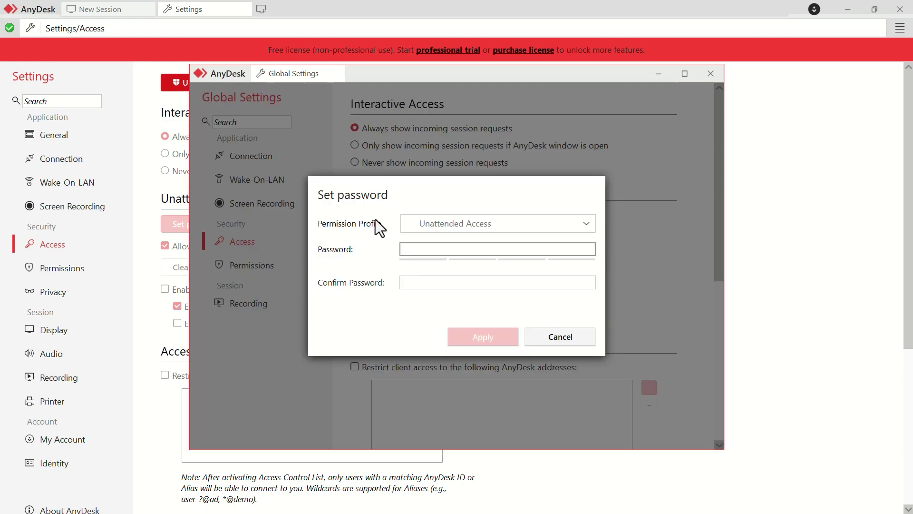
{"action": "type", "text": "password"}
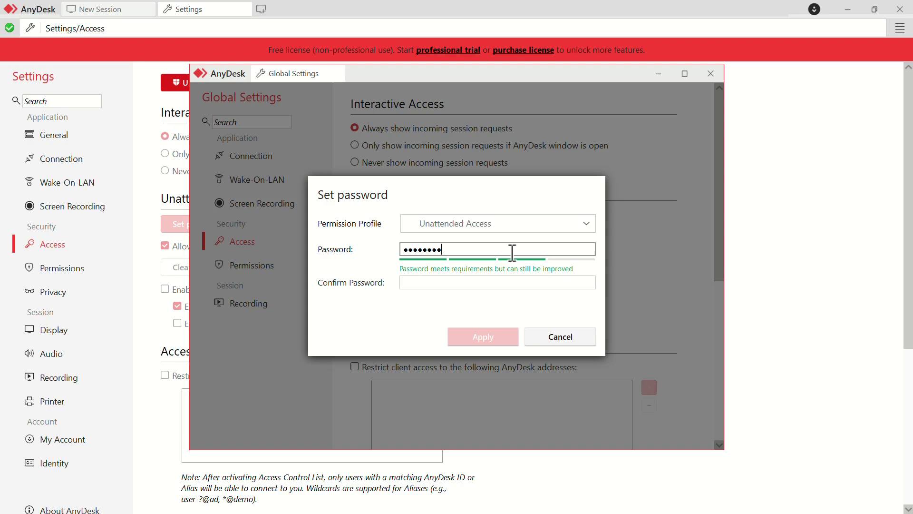
{"action": "left_click", "coordinate": [457, 283]}
{"action": "type", "text": "password"}
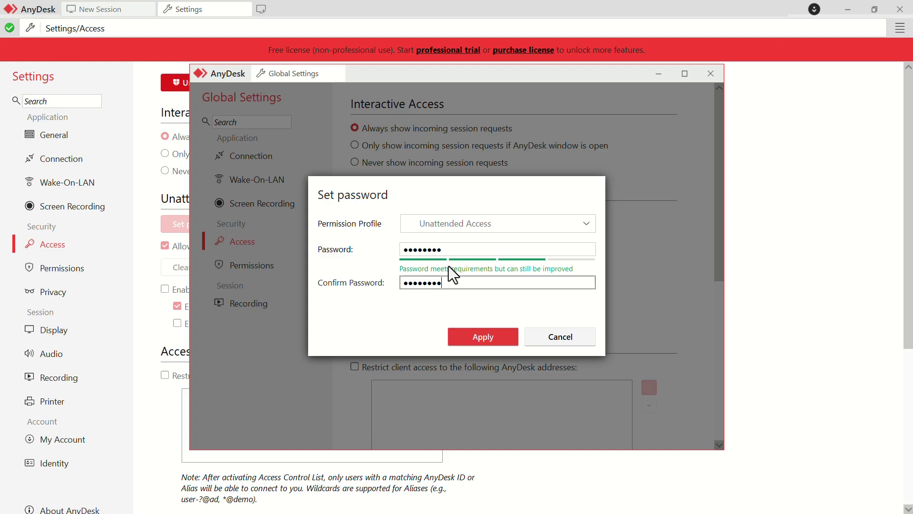
{"action": "left_click", "coordinate": [453, 230]}
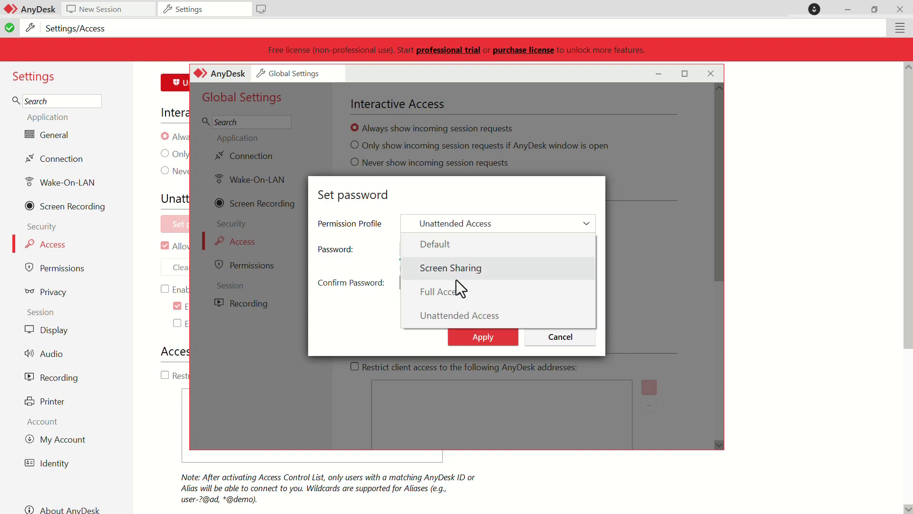
{"action": "left_click", "coordinate": [457, 292]}
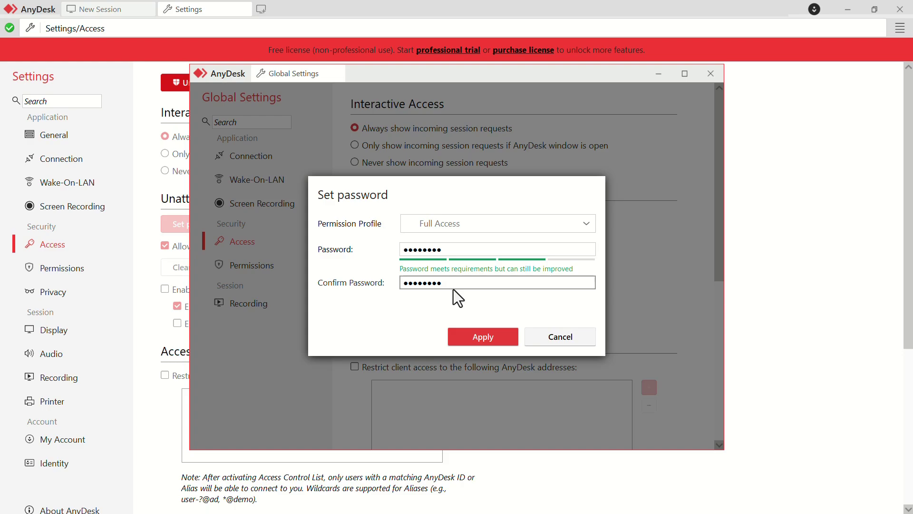
Step: Apply the password and Full Access profile, then return to the New Session page
{"action": "left_click", "coordinate": [479, 335]}
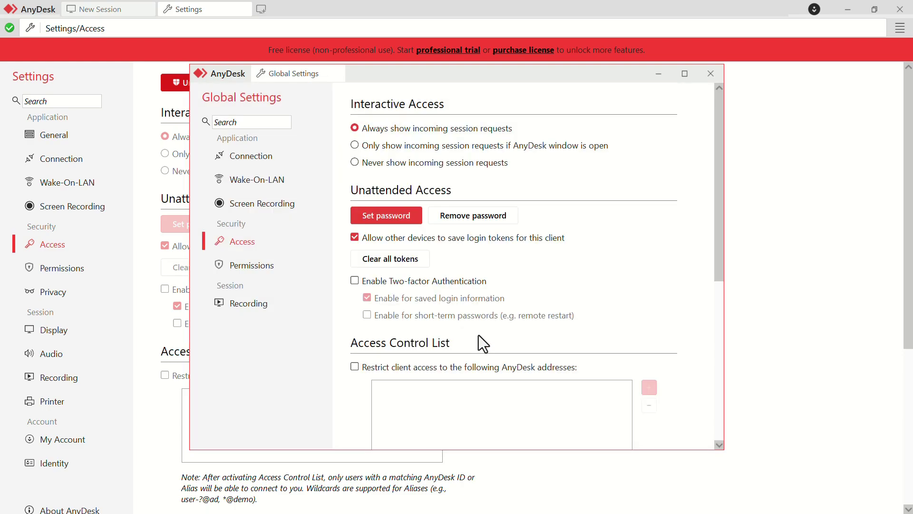
{"action": "left_click", "coordinate": [711, 73]}
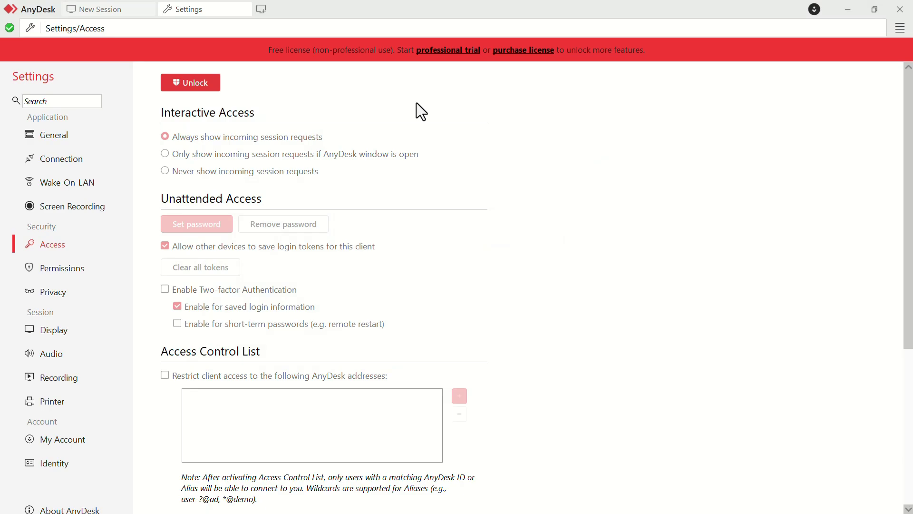
{"action": "left_click", "coordinate": [100, 9]}
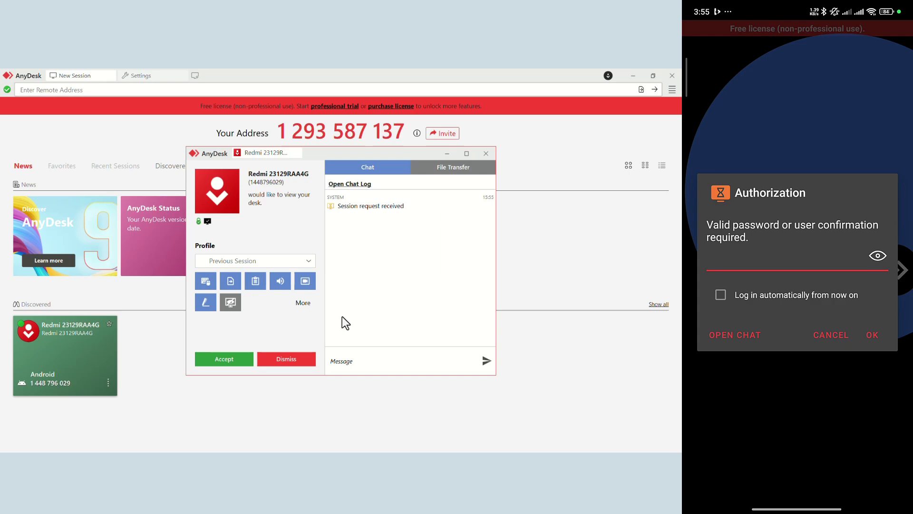
Step: Authorise the Redmi phone with the unattended password and automatic login enabled
{"action": "left_click", "coordinate": [798, 260]}
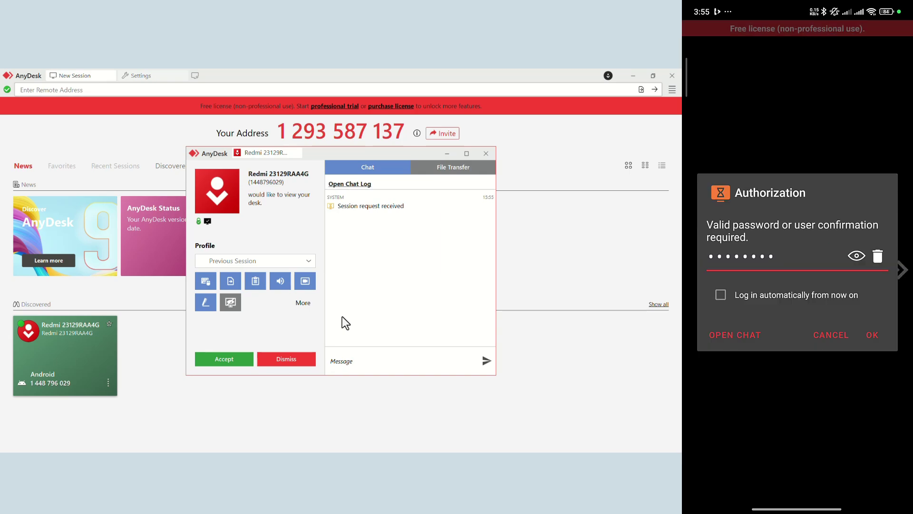
{"action": "key", "text": "Tab"}
{"action": "key", "text": "Return"}
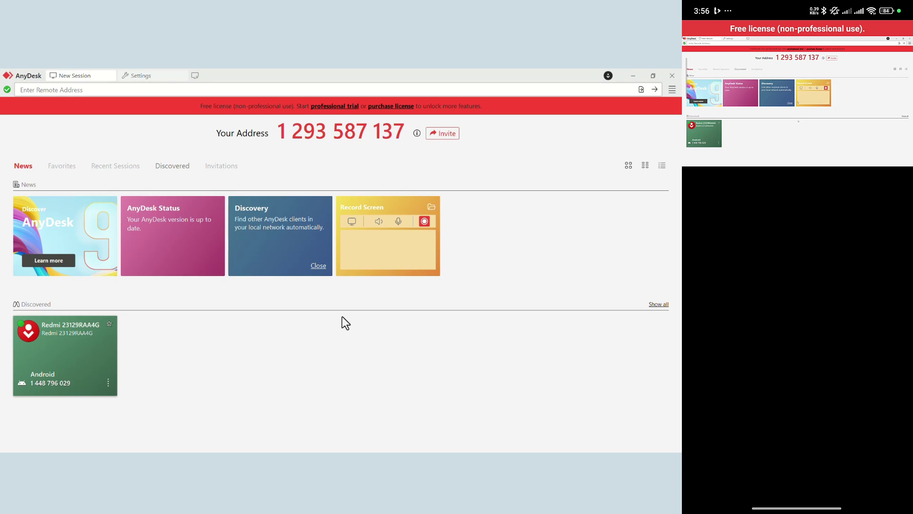
Step: Minimise AnyDesk so the phone shows the plain Windows desktop
{"action": "left_click", "coordinate": [631, 75]}
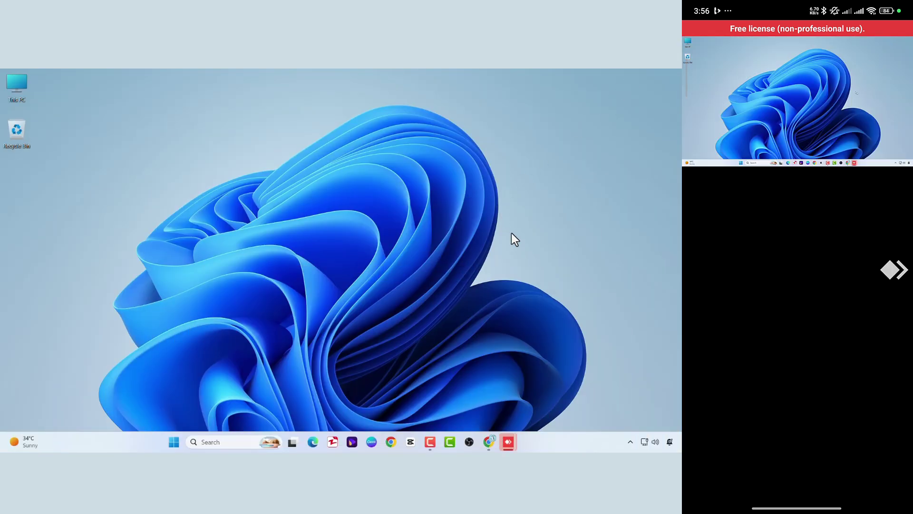